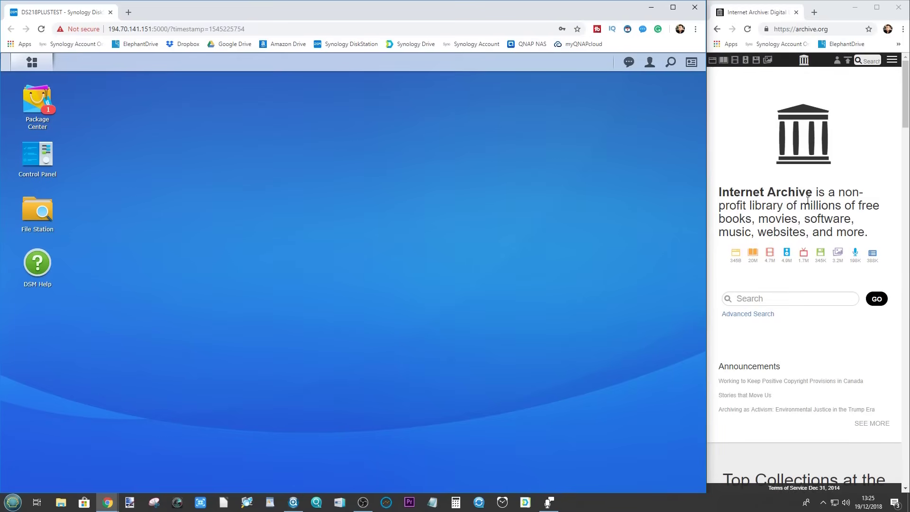
- Launch Download Station from the Main Menu, position its window, and widen the Internet Archive window
scroll(779, 249, "down", 1)
left_click(33, 62)
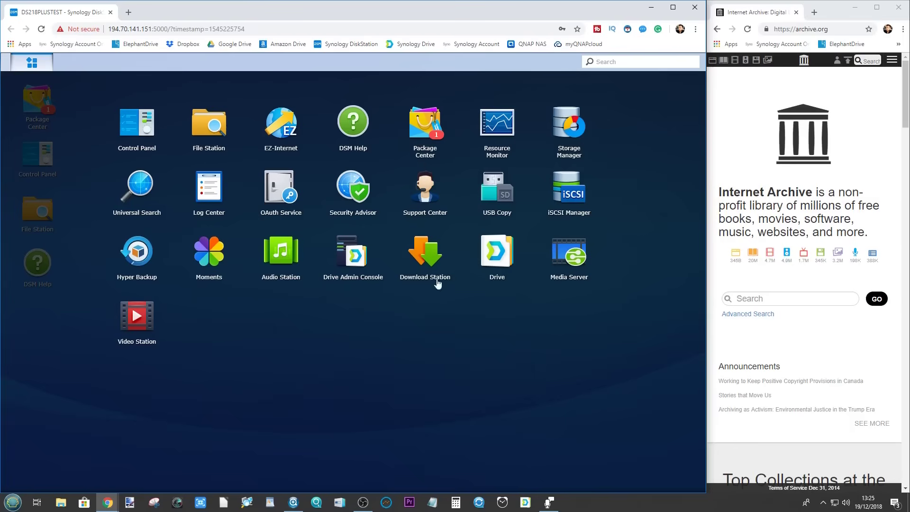
left_click(431, 253)
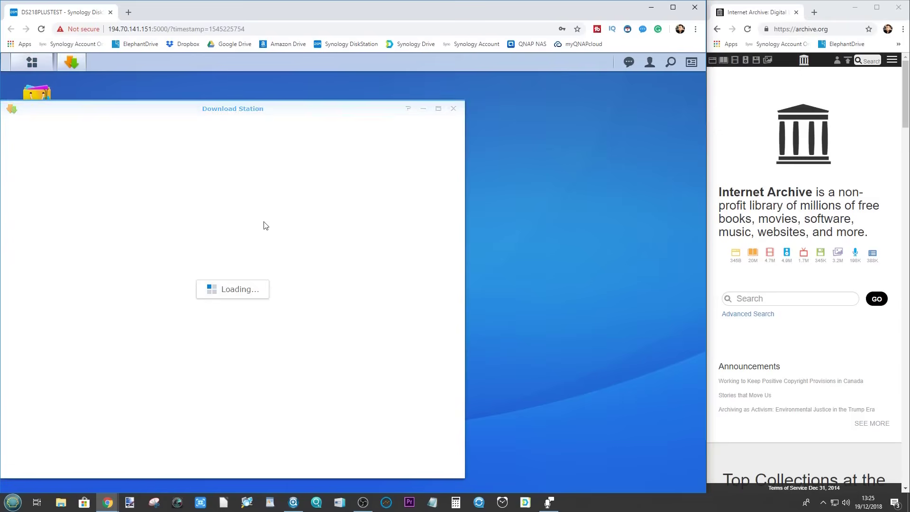
left_click_drag(258, 105, 351, 113)
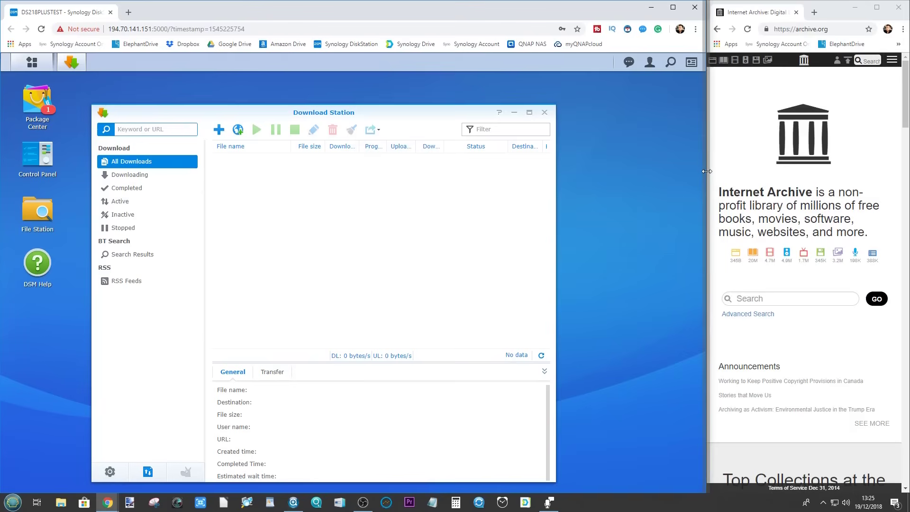
left_click_drag(707, 171, 303, 185)
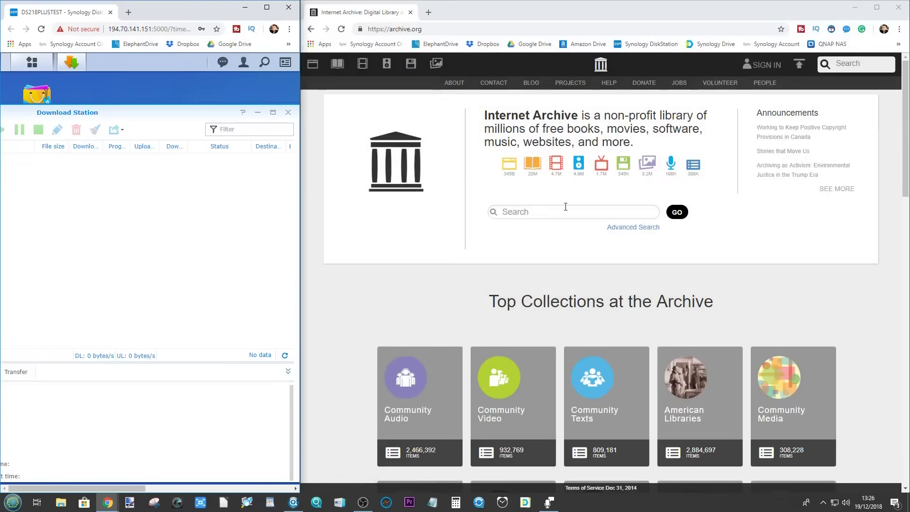
- Open the archive's Video section and browse down the Moving Image Archive
scroll(523, 170, "down", 2)
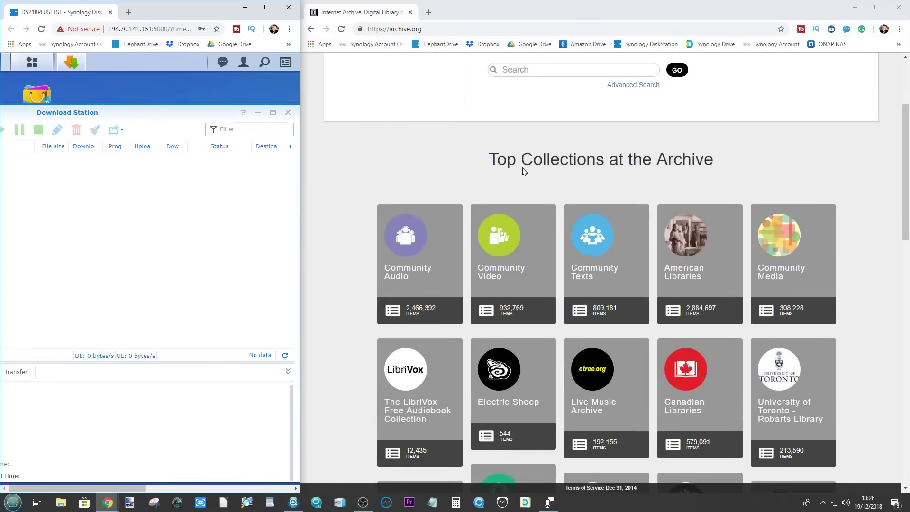
scroll(522, 167, "up", 2)
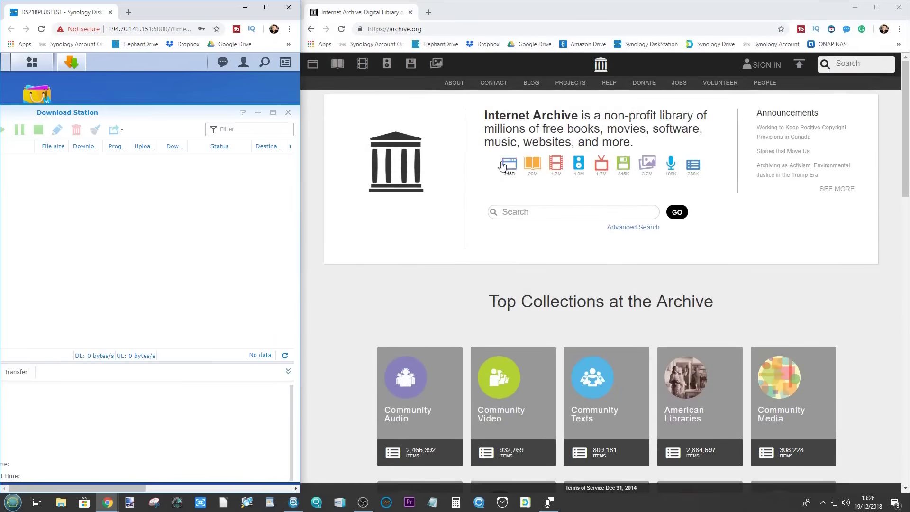
left_click(557, 165)
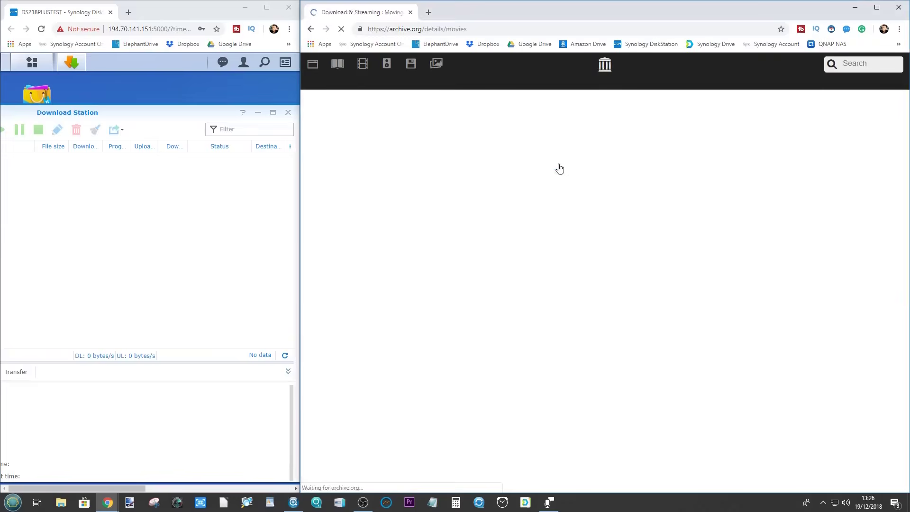
mouse_move(567, 203)
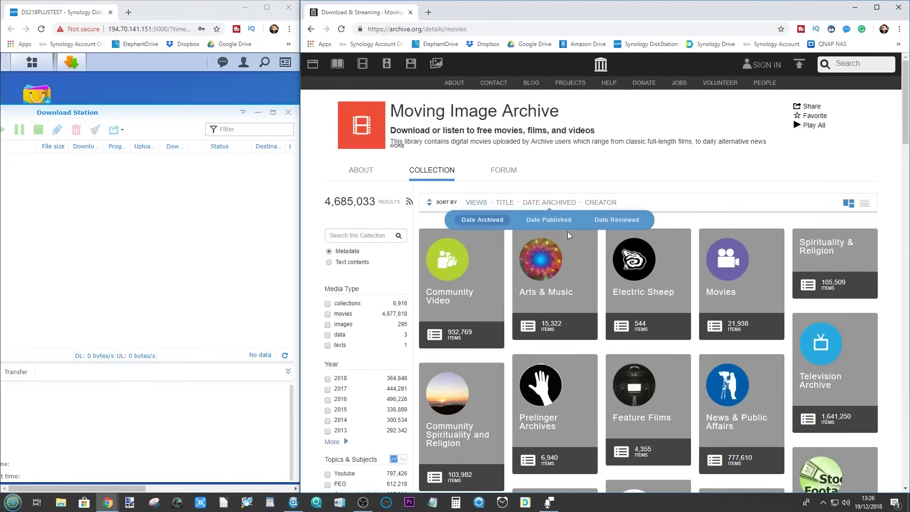
scroll(568, 232, "down", 3)
scroll(567, 231, "down", 1)
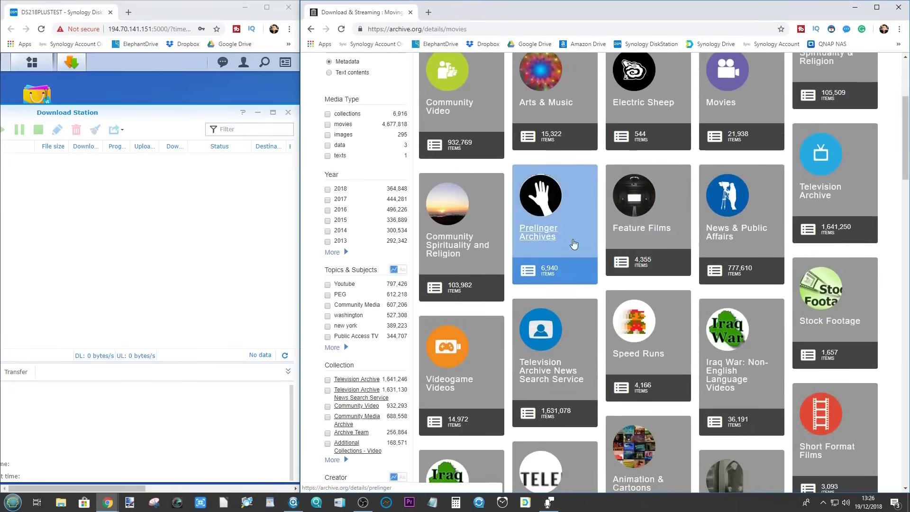
scroll(592, 306, "down", 5)
scroll(450, 285, "up", 9)
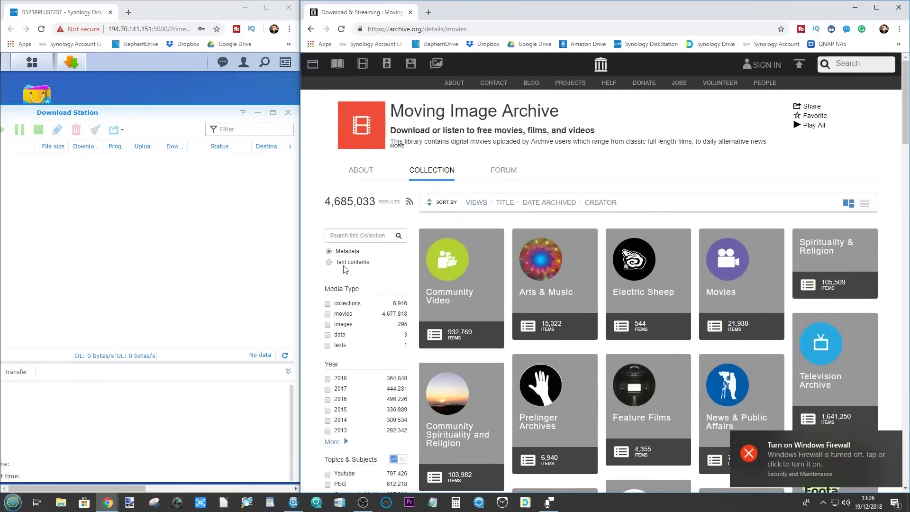
scroll(331, 280, "down", 3)
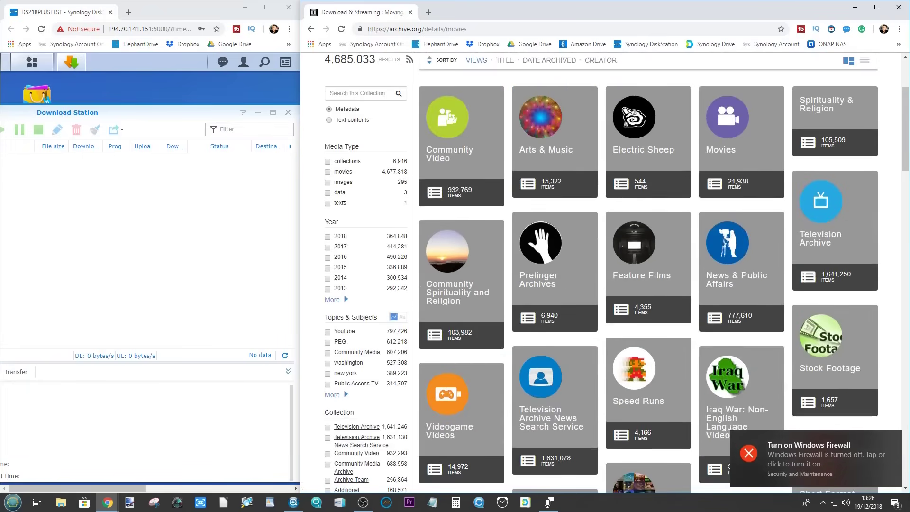
scroll(355, 267, "down", 8)
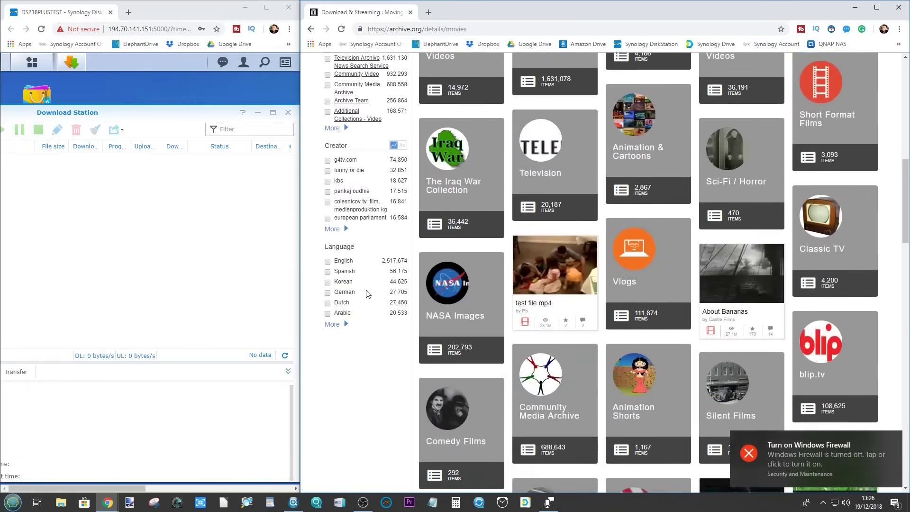
scroll(494, 295, "up", 10)
scroll(537, 308, "down", 4)
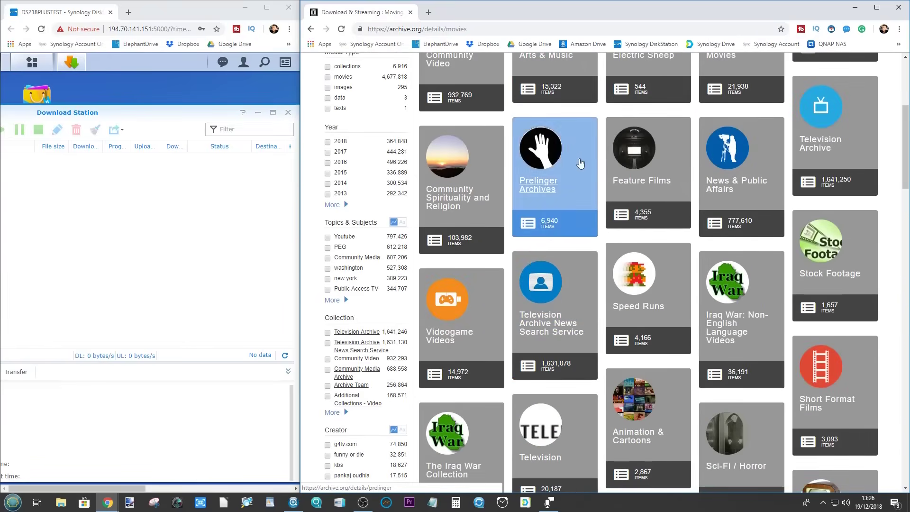
- Open the Feature Films collection, then its Sci-Fi / Horror collection
left_click(644, 146)
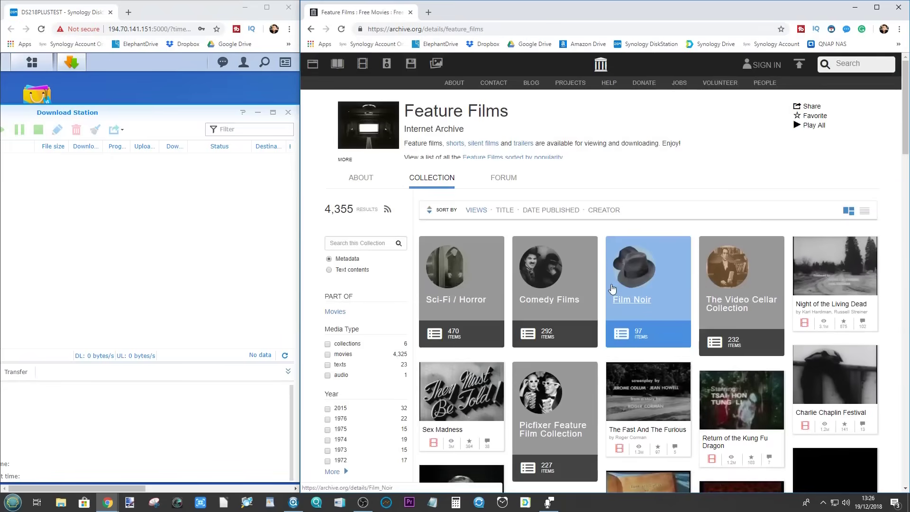
scroll(614, 287, "down", 3)
left_click(480, 134)
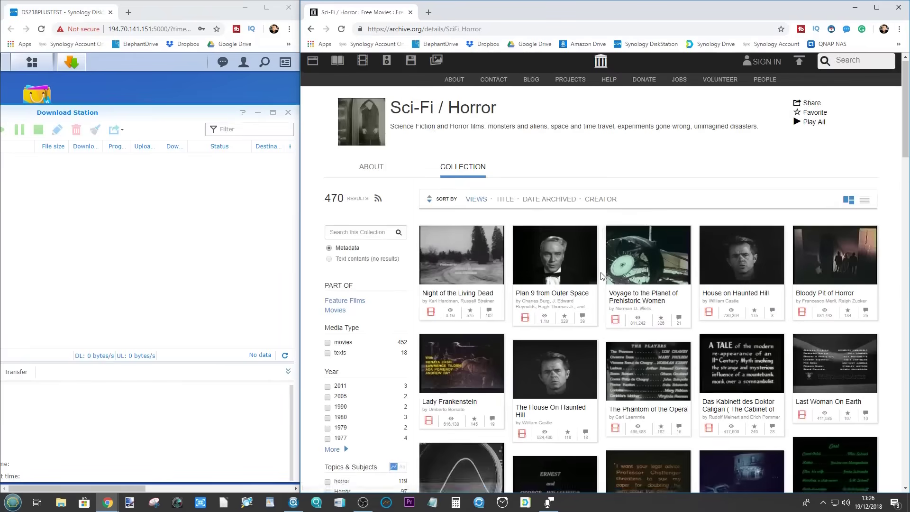
- Scroll the Sci-Fi / Horror results and open the A Bucket of Blood film page
scroll(602, 276, "down", 5)
scroll(600, 280, "down", 6)
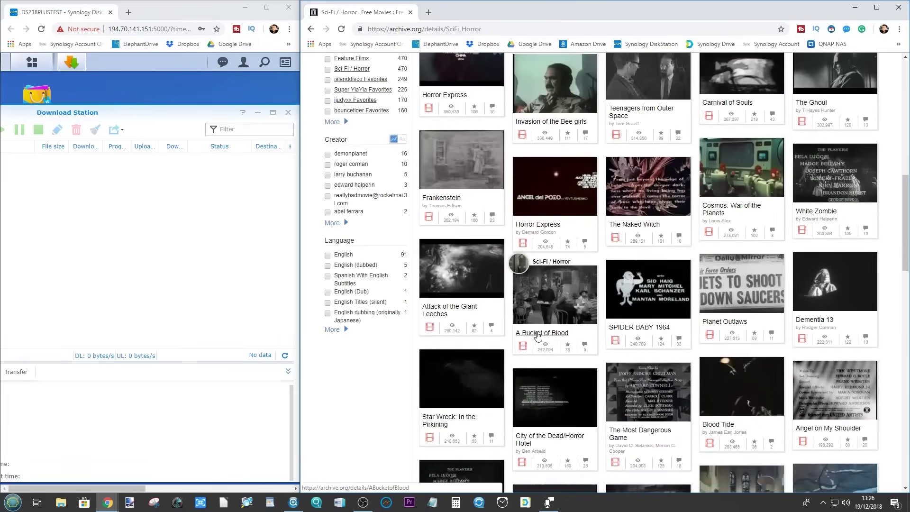
left_click(537, 334)
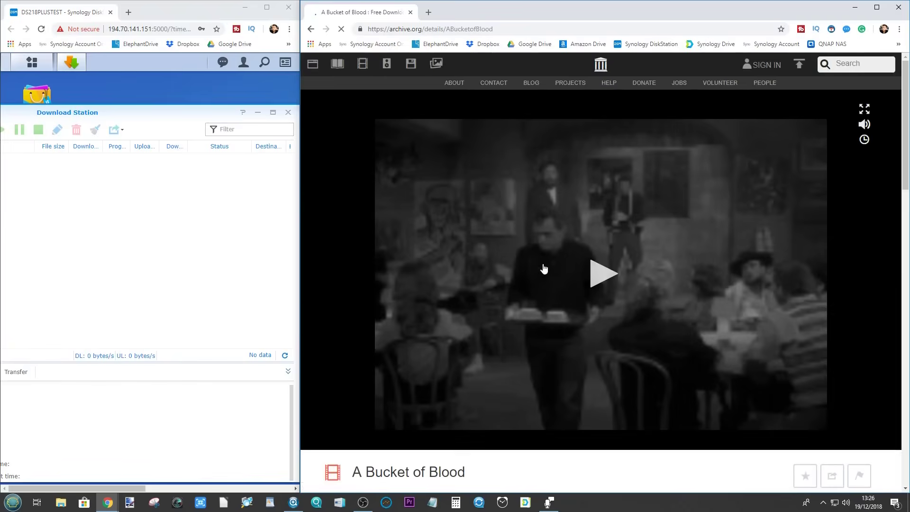
- Scroll to the Download Options and bring up the link menu for the TORRENT file
scroll(535, 263, "down", 4)
scroll(636, 250, "up", 4)
scroll(652, 183, "down", 5)
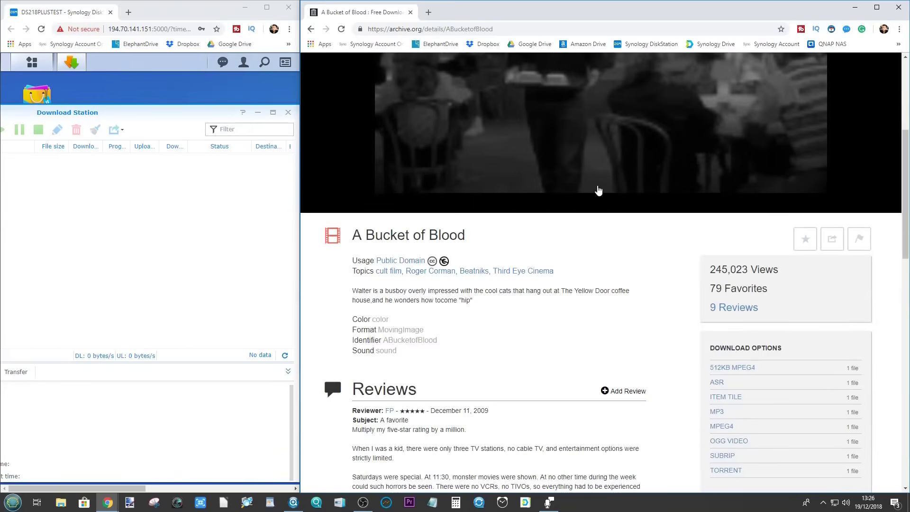
scroll(503, 241, "down", 3)
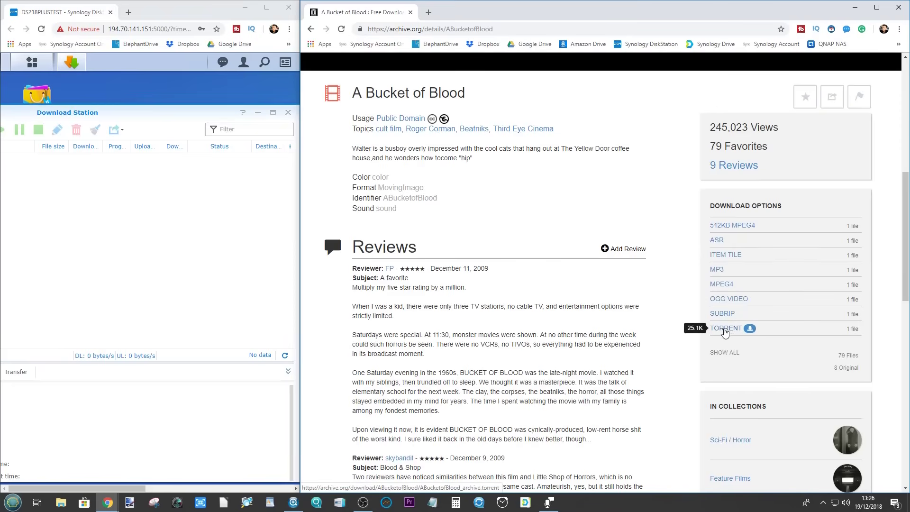
right_click(725, 332)
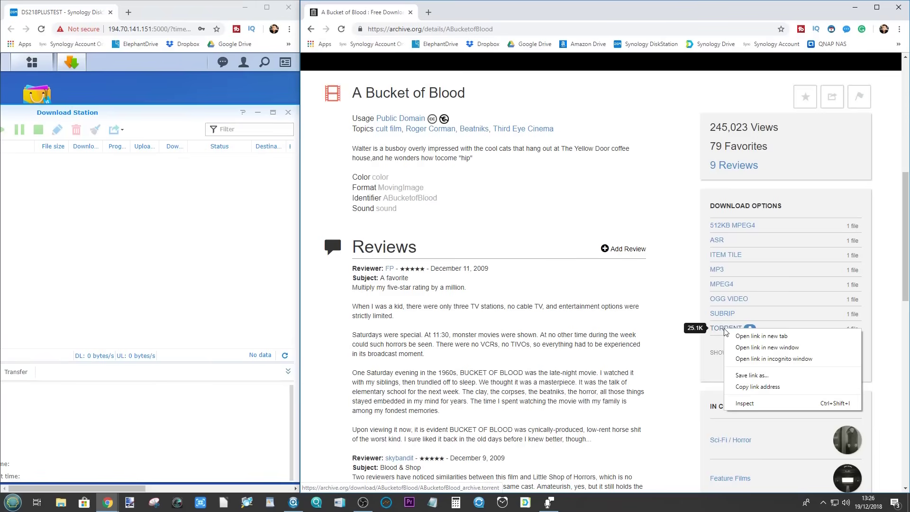
- Copy the TORRENT link address and download the film's torrent file
left_click(756, 387)
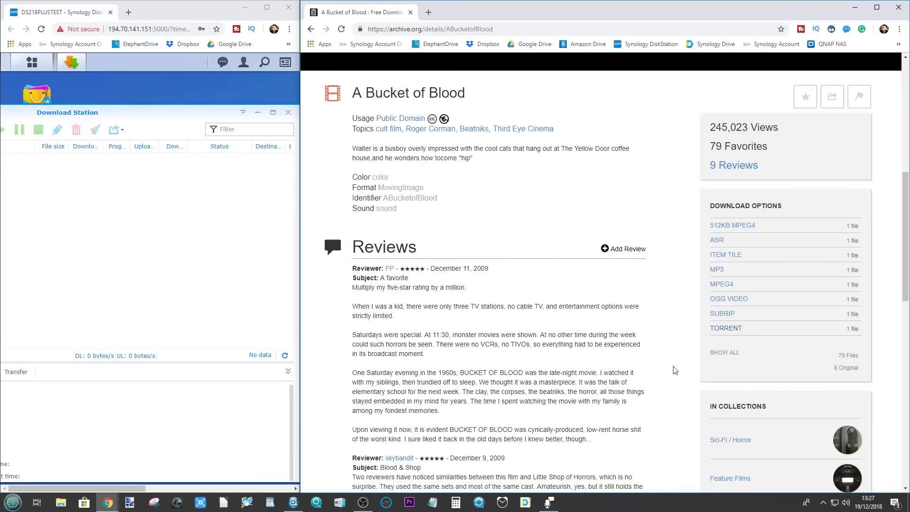
left_click(750, 330)
scroll(360, 470, "down", 1)
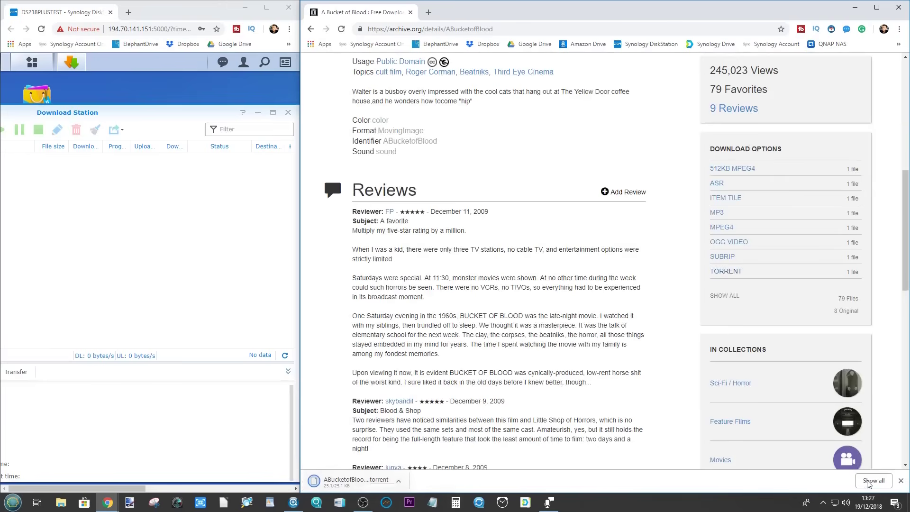
- Dismiss Chrome's download bar, return to the film title, and narrow the film page window
left_click(901, 480)
scroll(663, 327, "up", 1)
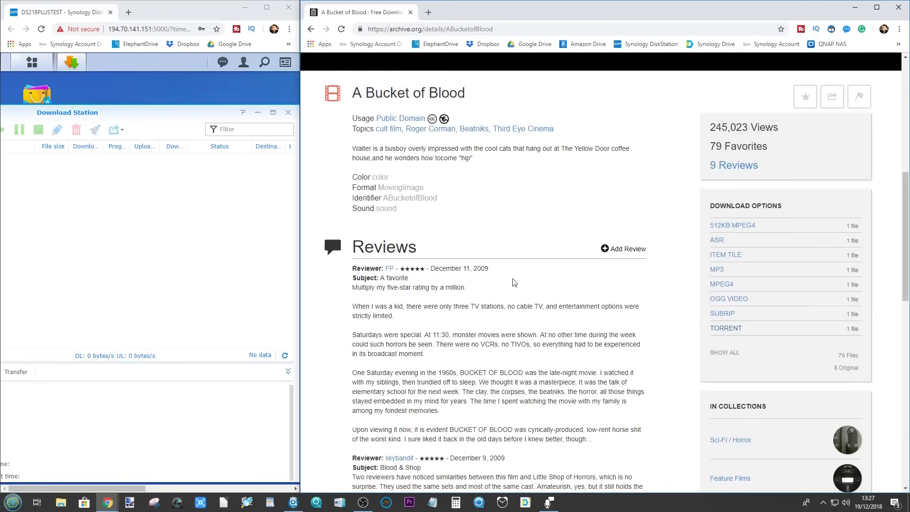
left_click_drag(303, 185, 733, 214)
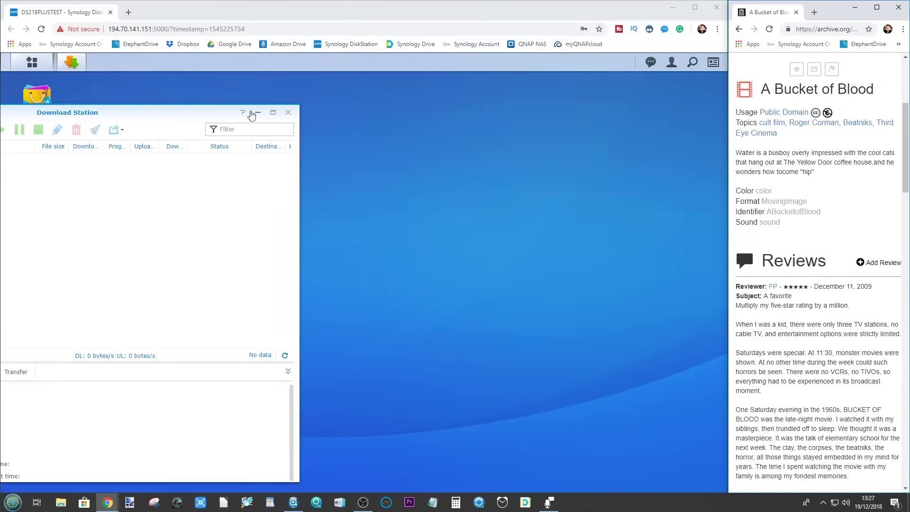
- Restore Download Station, start a new task with the video destination, then cancel the local file picker
double_click(223, 112)
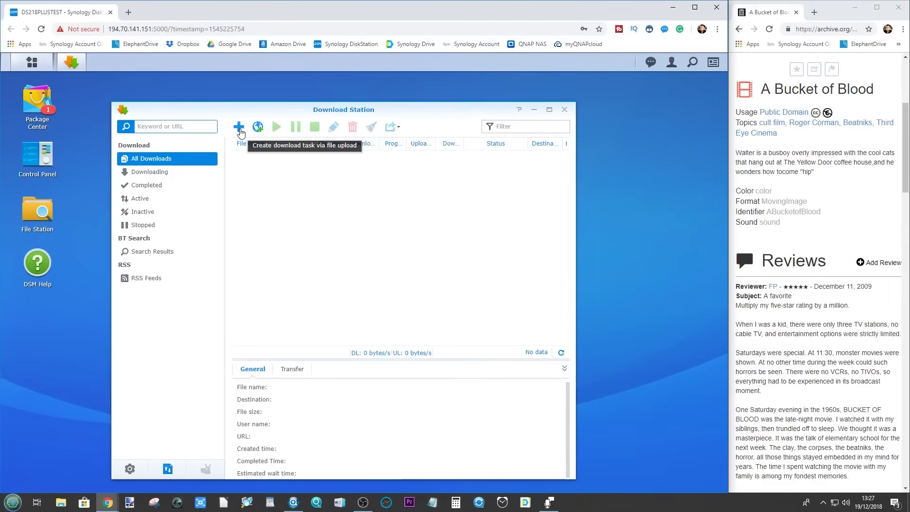
left_click(239, 127)
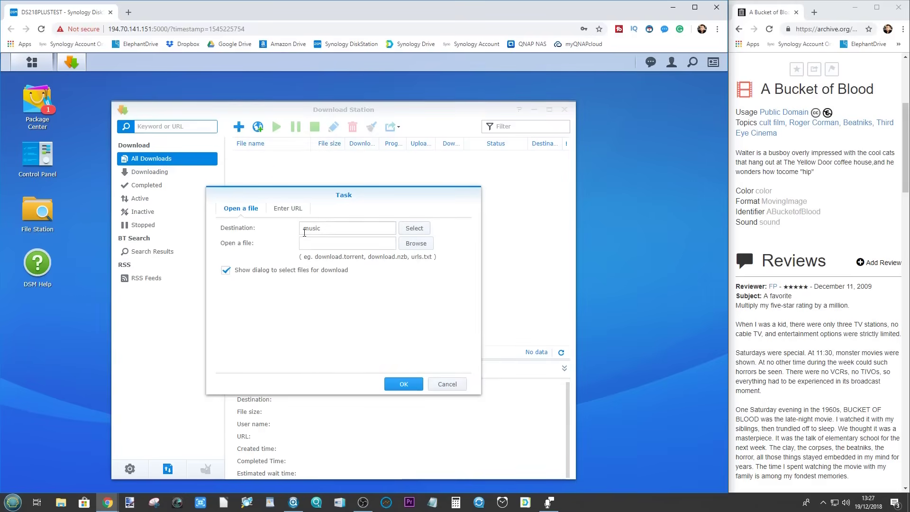
left_click(416, 229)
left_click(274, 306)
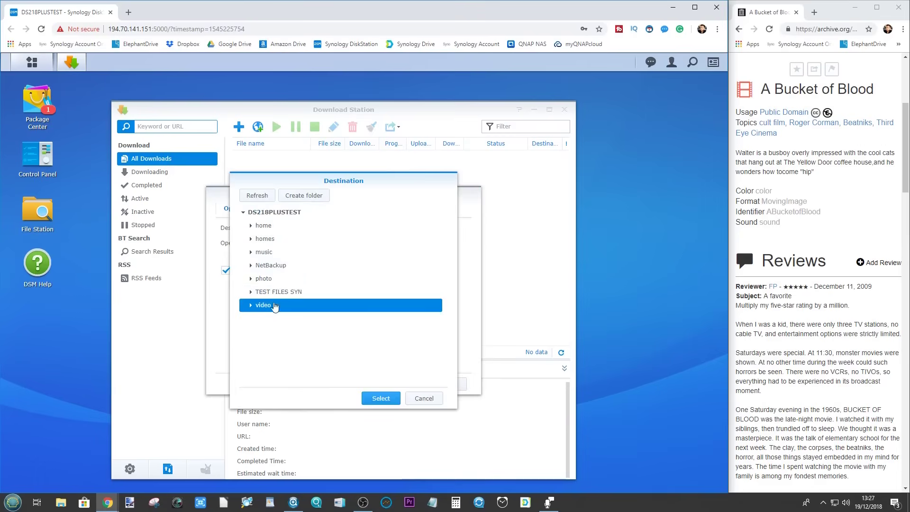
left_click(381, 398)
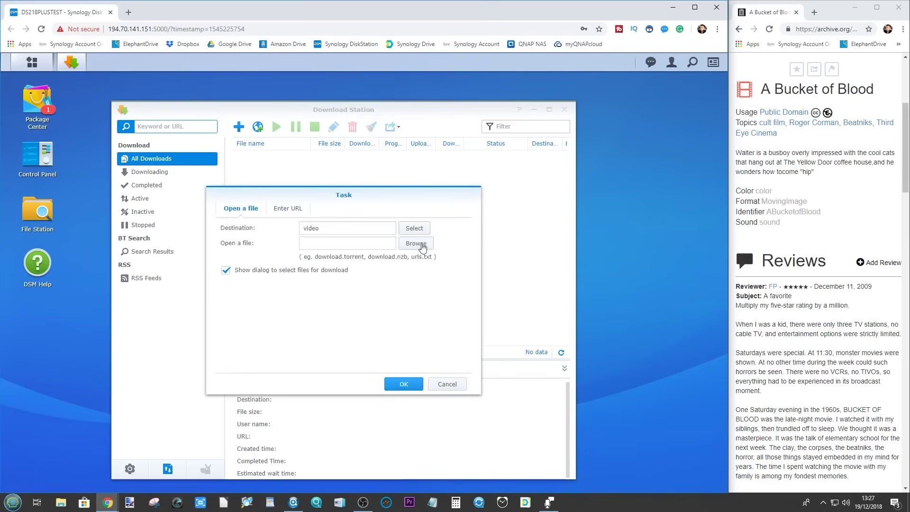
left_click(416, 243)
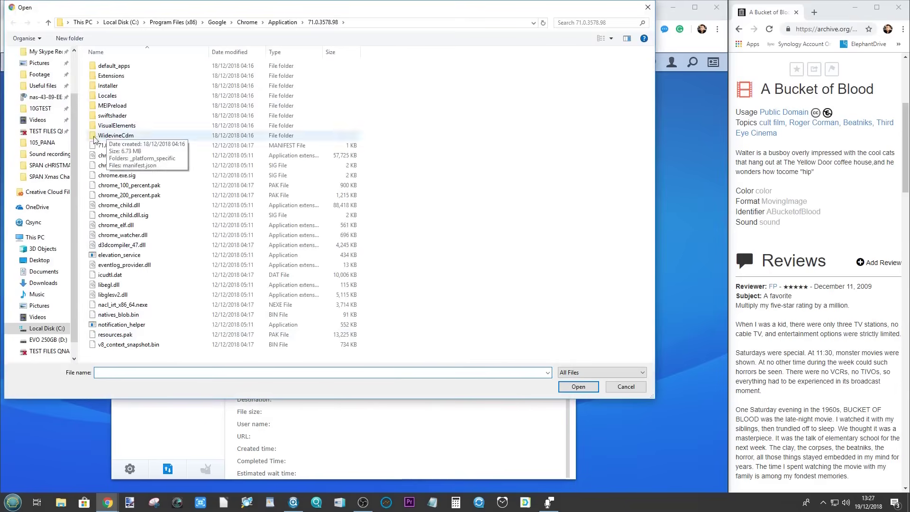
left_click(648, 7)
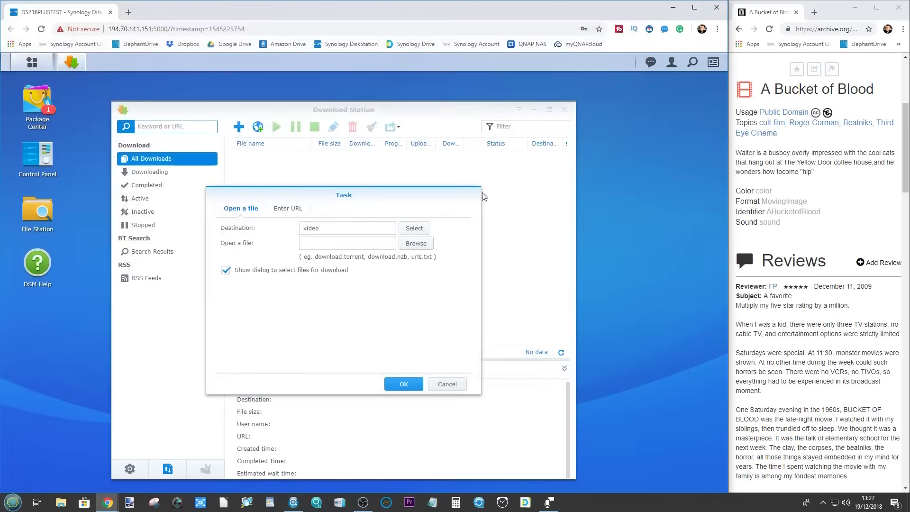
- On the Enter URL tab, set destination video, paste the ABucketofBlood torrent URL, and submit
left_click(284, 211)
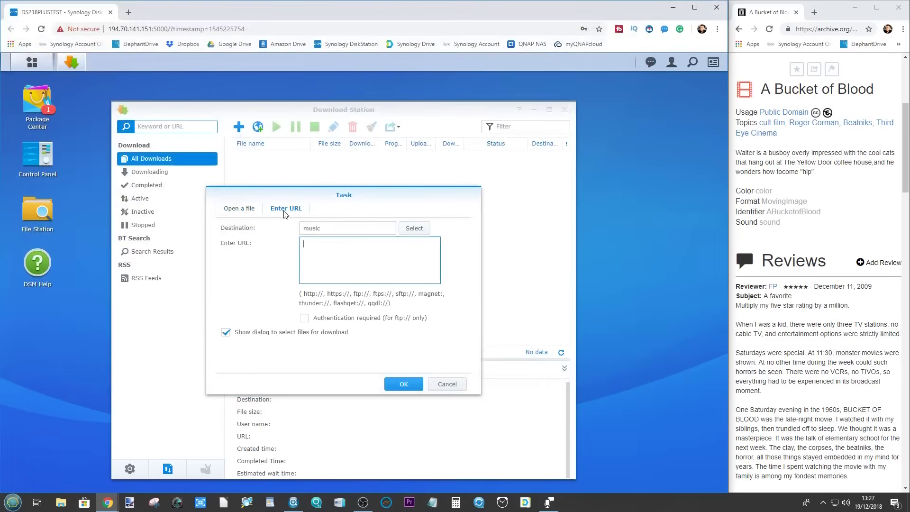
left_click(411, 229)
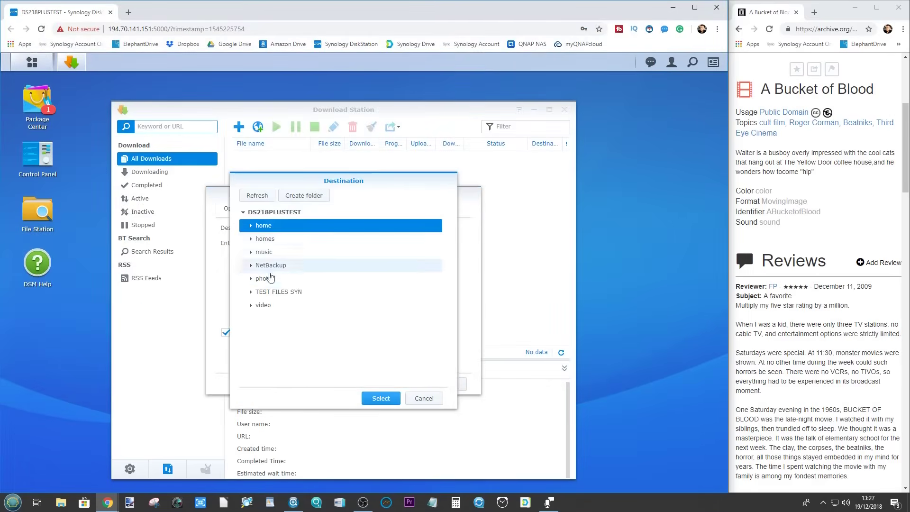
left_click(264, 306)
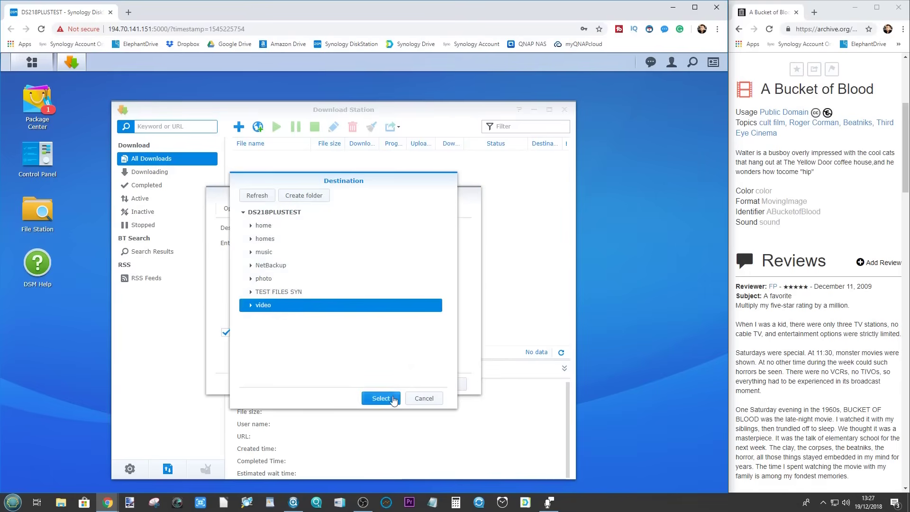
left_click(381, 398)
left_click(320, 244)
right_click(345, 246)
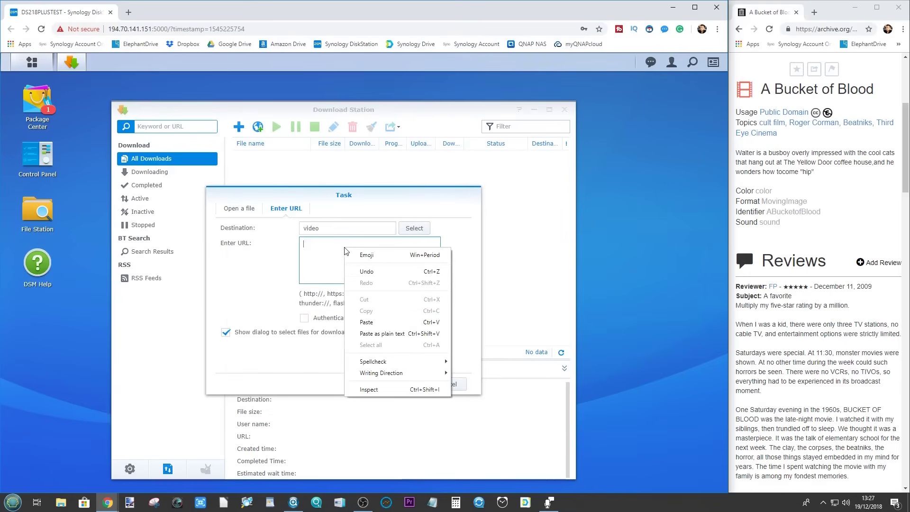
left_click(363, 322)
left_click_drag(408, 262, 369, 256)
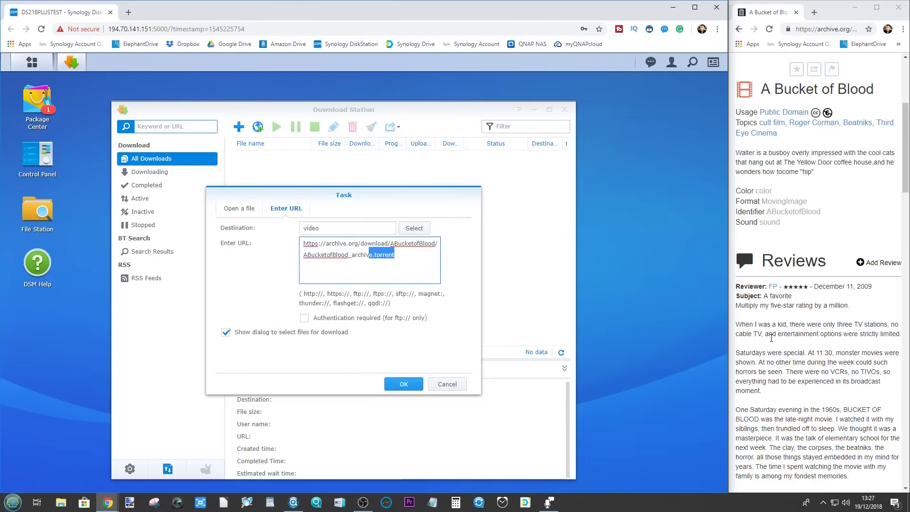
left_click(375, 298)
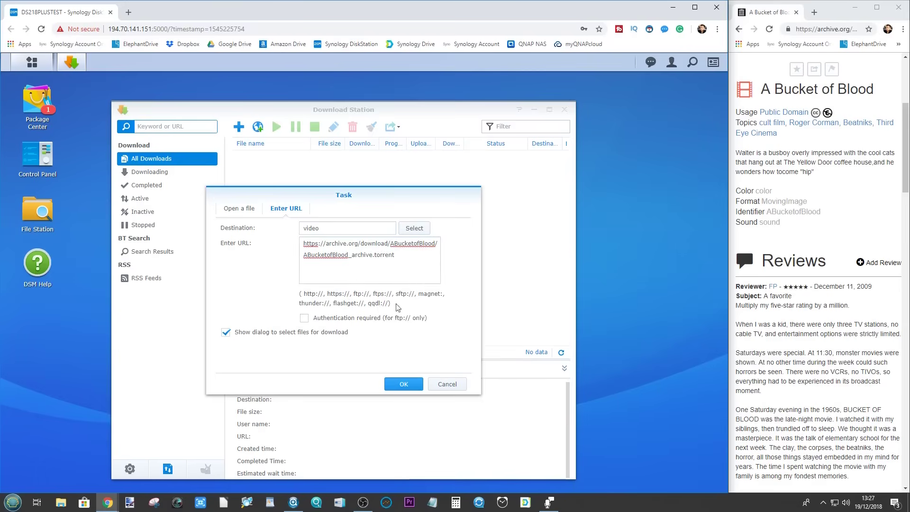
left_click(404, 385)
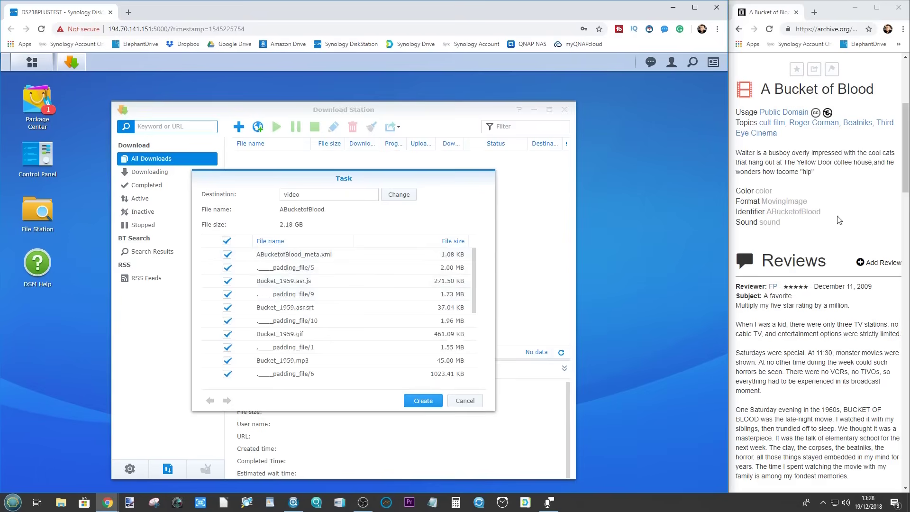
- Clear all files, then tick meta.xml, .asr.js, .asr.srt, .gif, .mp3 and their padding files
scroll(324, 279, "down", 5)
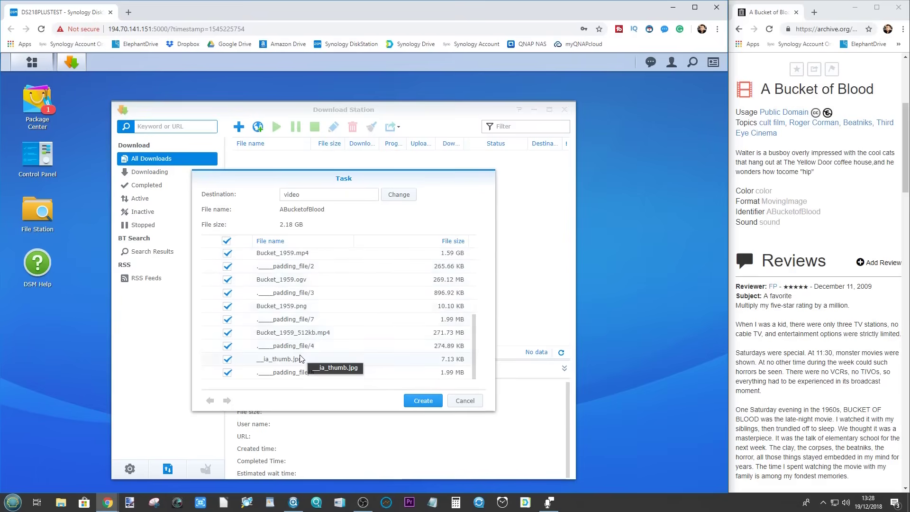
scroll(300, 359, "up", 5)
left_click(227, 240)
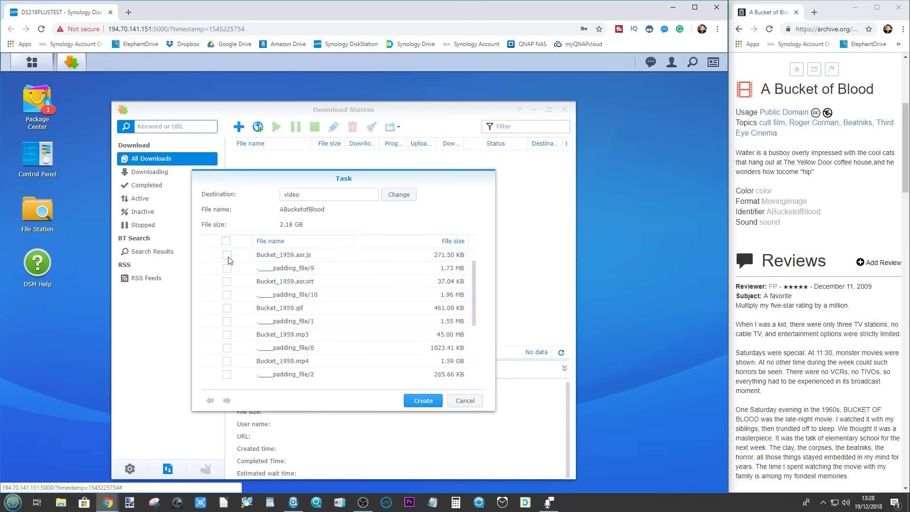
scroll(396, 307, "down", 5)
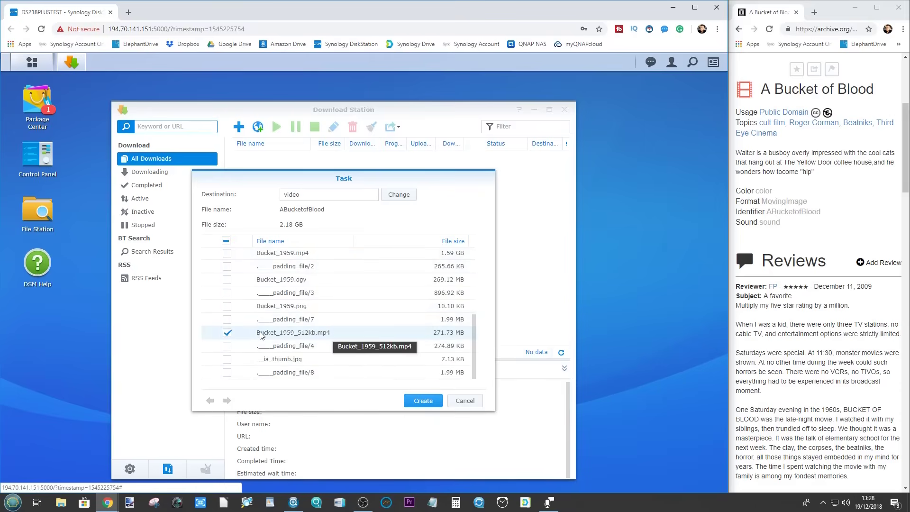
scroll(226, 268, "up", 5)
left_click(227, 254)
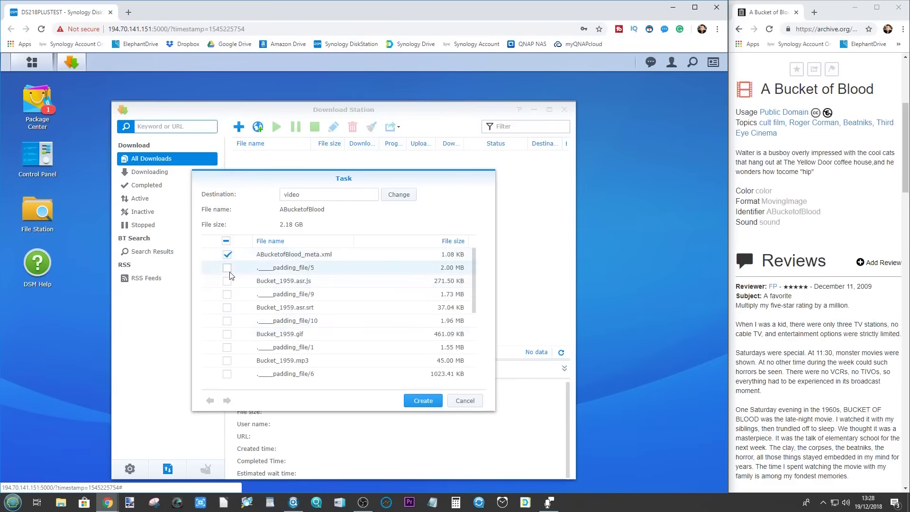
left_click(227, 267)
left_click(228, 281)
left_click(227, 294)
left_click(228, 308)
left_click(227, 321)
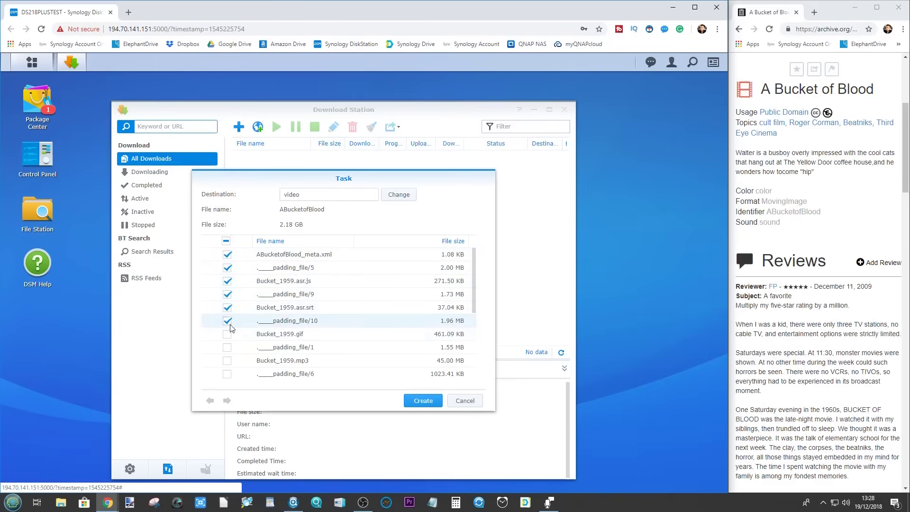
left_click(227, 334)
left_click(227, 347)
left_click(227, 360)
left_click(227, 374)
- Tick the .mp4, .ogv, .png, ia_thumb.jpg and remaining padding files, then create the task
scroll(229, 332, "down", 3)
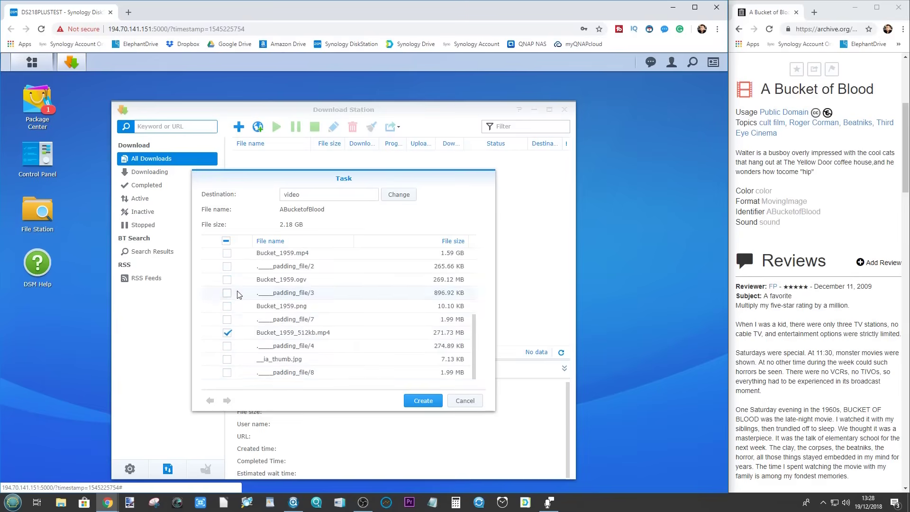
left_click(227, 255)
left_click(227, 268)
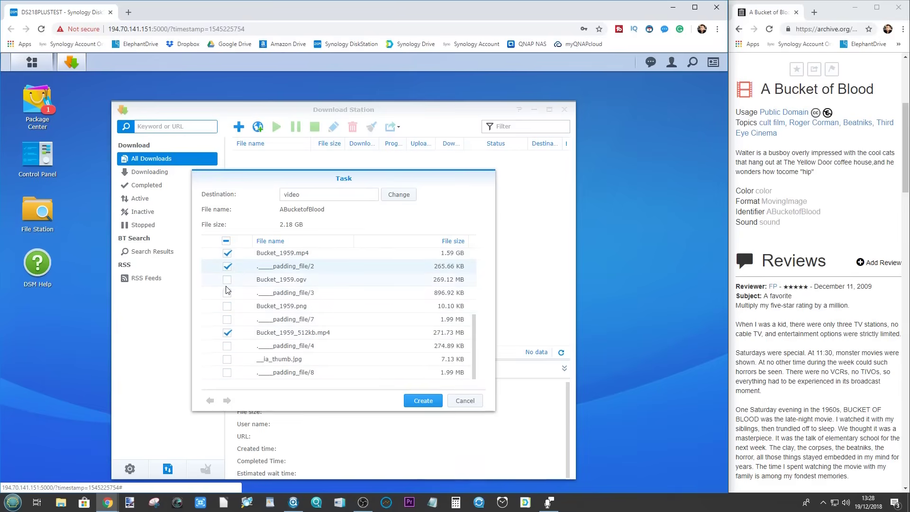
left_click(227, 280)
left_click(227, 293)
left_click(227, 306)
left_click(227, 320)
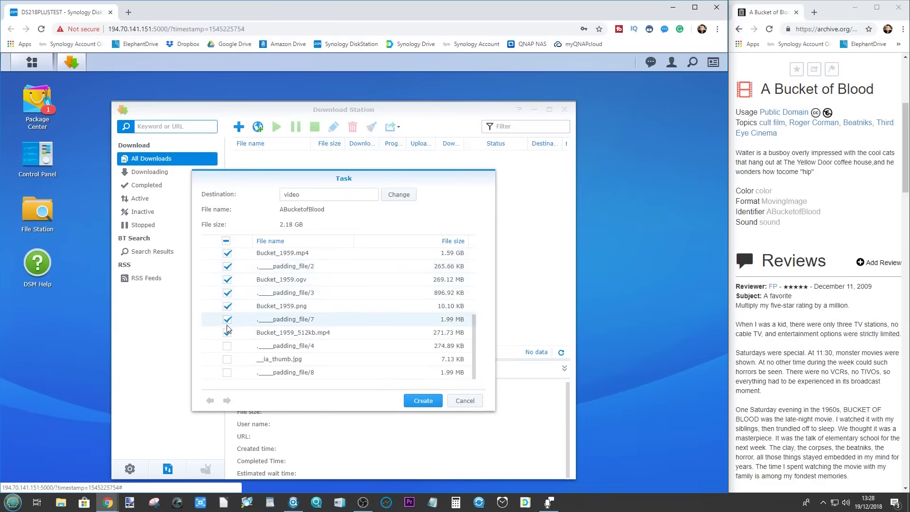
left_click(227, 346)
left_click(227, 359)
left_click(227, 373)
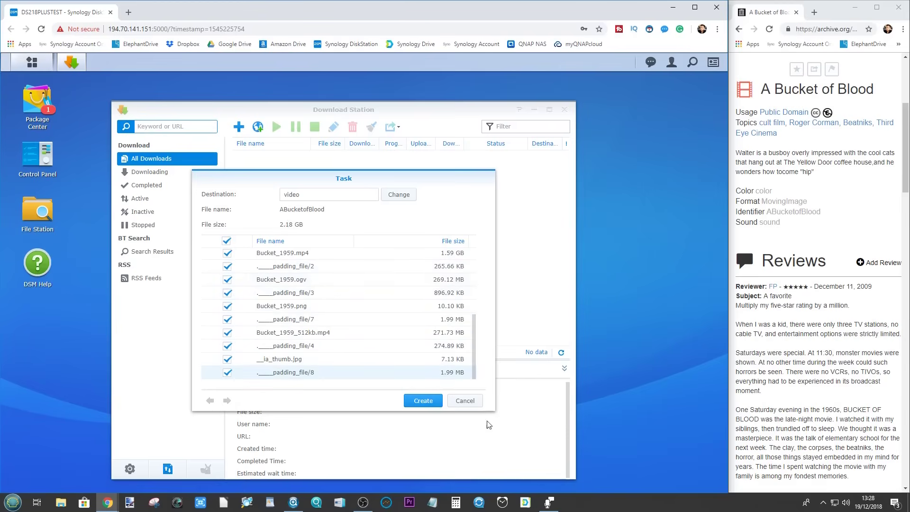
left_click(410, 398)
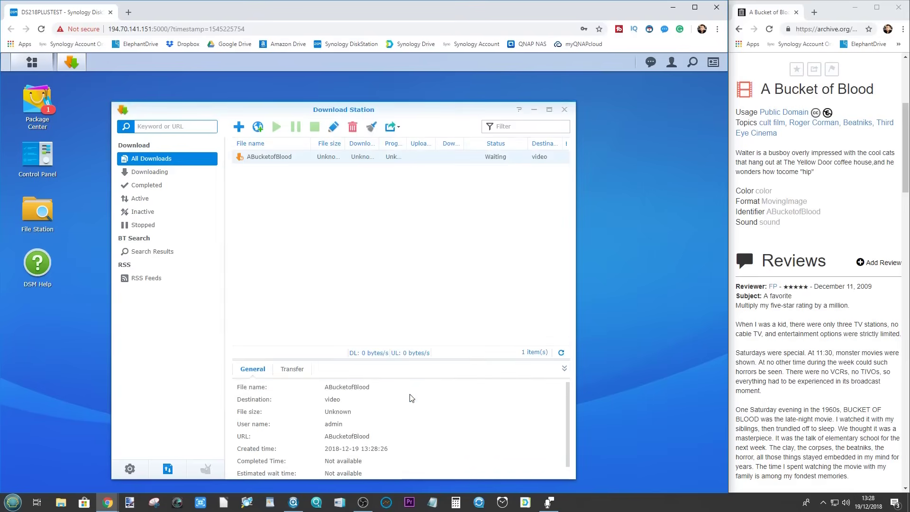
scroll(827, 291, "up", 4)
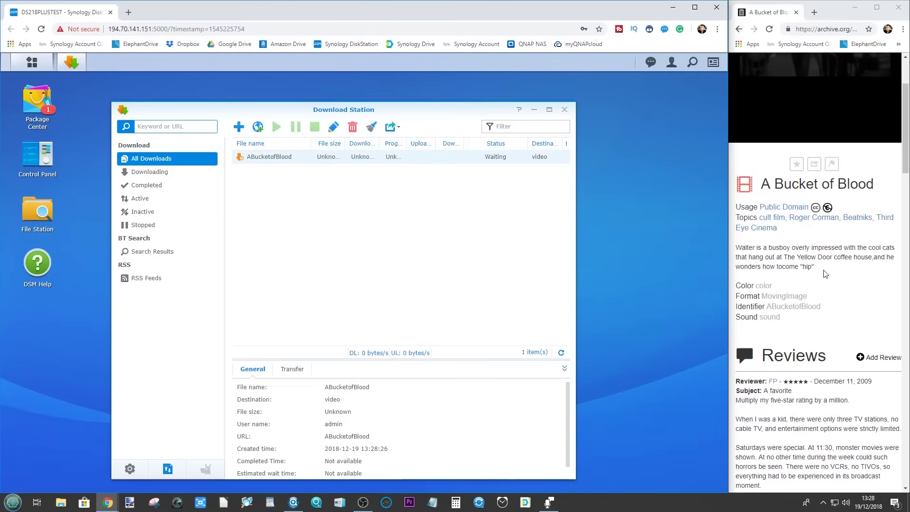
scroll(826, 291, "up", 3)
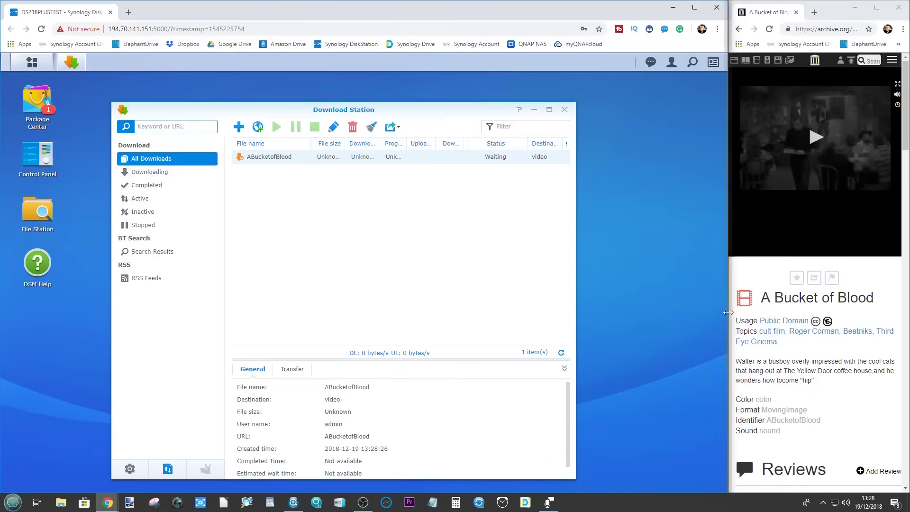
left_click_drag(729, 316, 334, 316)
scroll(635, 315, "down", 9)
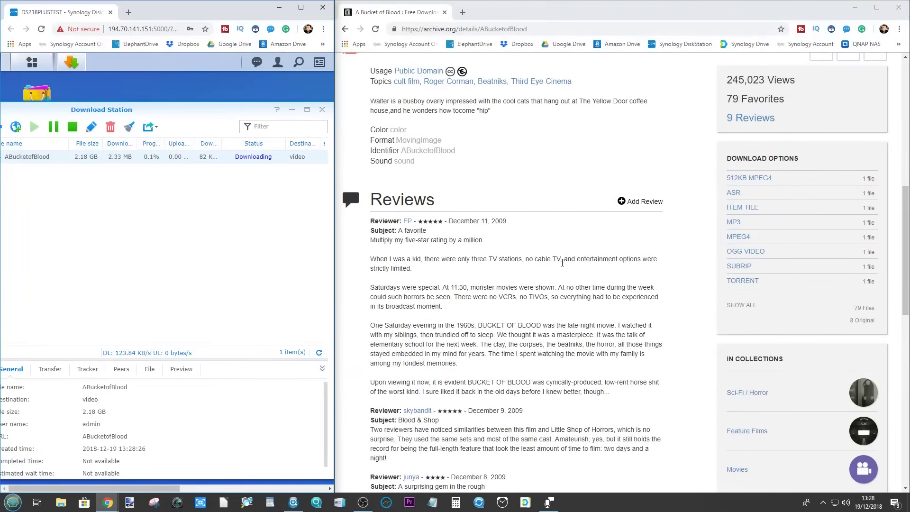
scroll(598, 284, "down", 7)
scroll(599, 285, "up", 16)
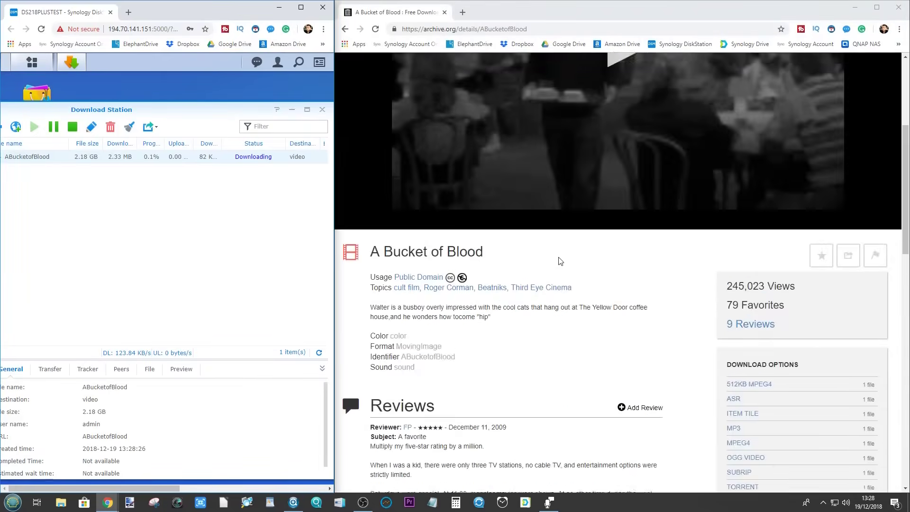
scroll(634, 267, "down", 5)
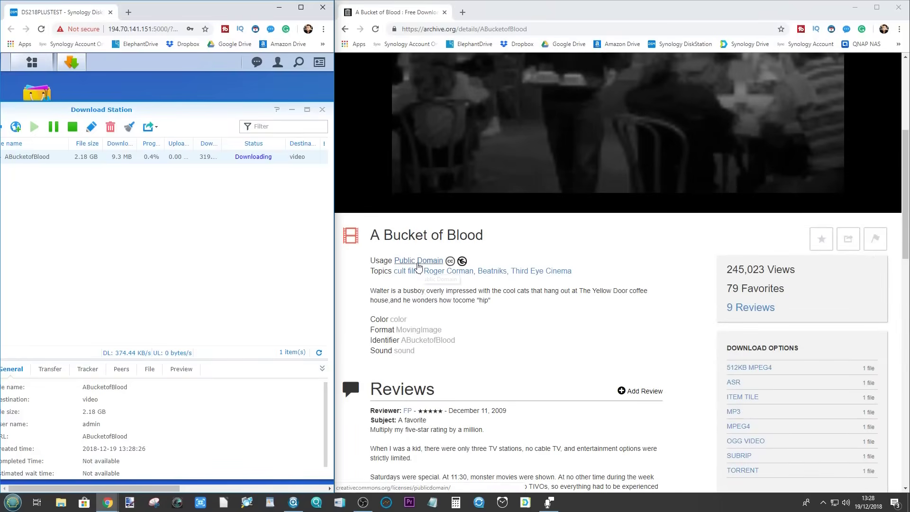
scroll(727, 271, "down", 5)
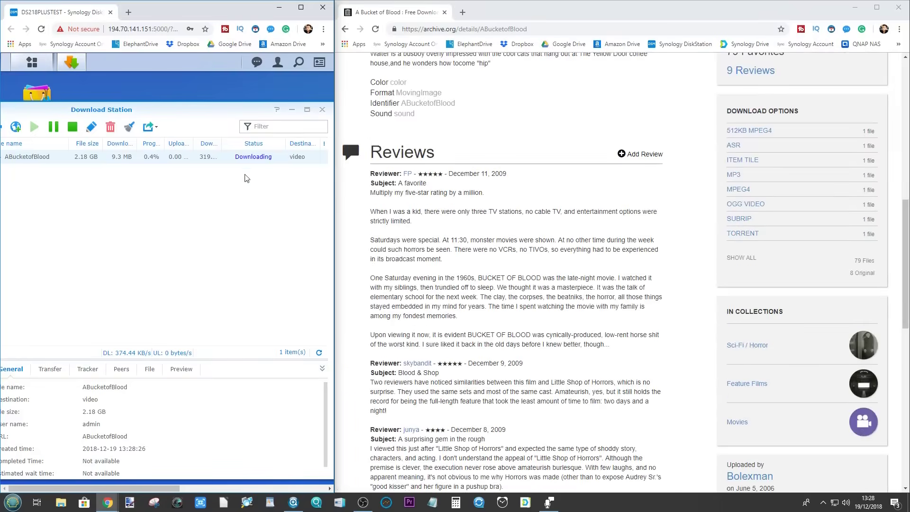
left_click_drag(336, 185, 729, 185)
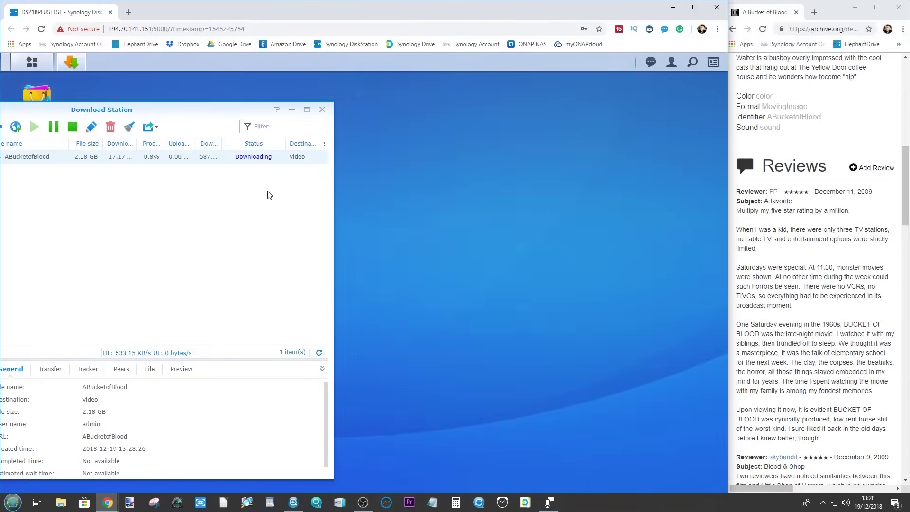
- Centre Download Station, widen the Downloaded column, and switch between Completed and All Downloads views
left_click_drag(236, 116, 514, 114)
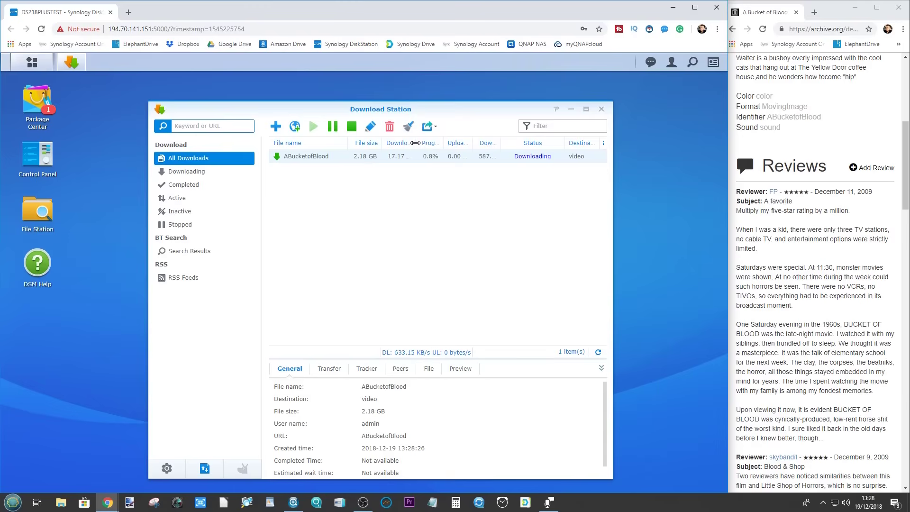
left_click_drag(415, 143, 433, 144)
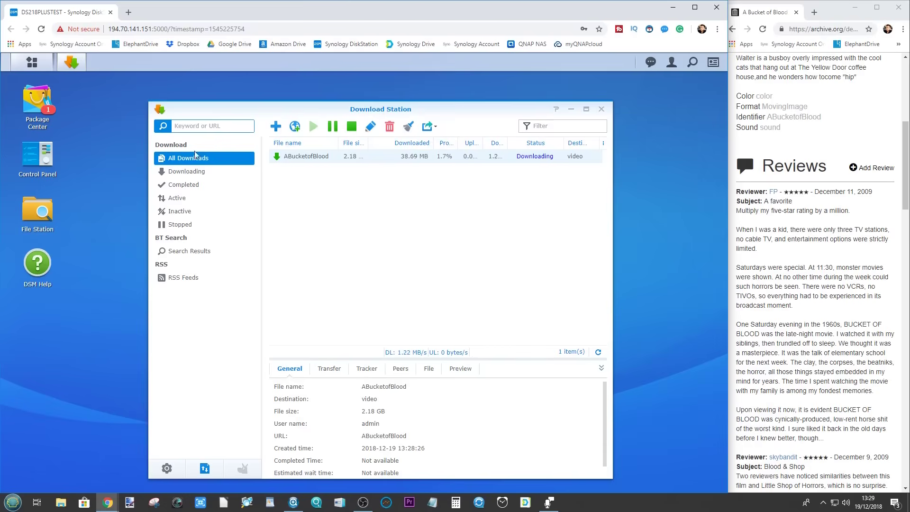
left_click(195, 185)
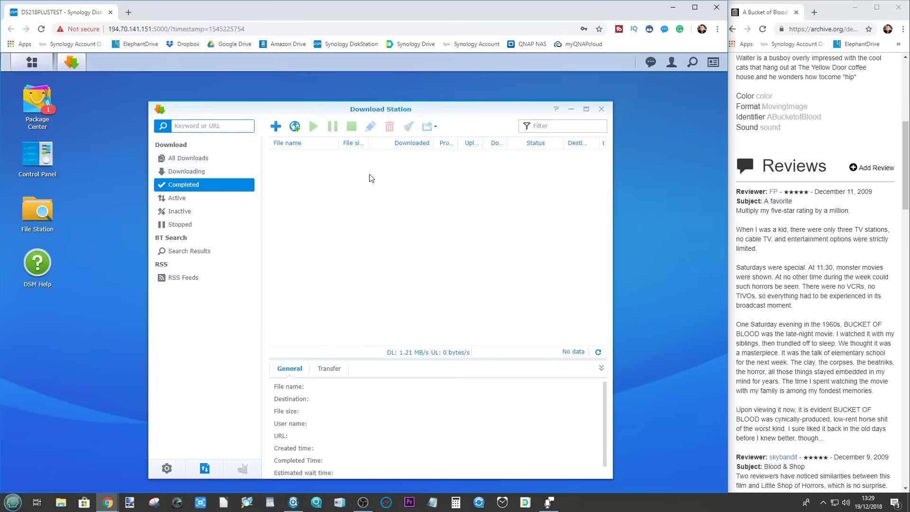
left_click(201, 159)
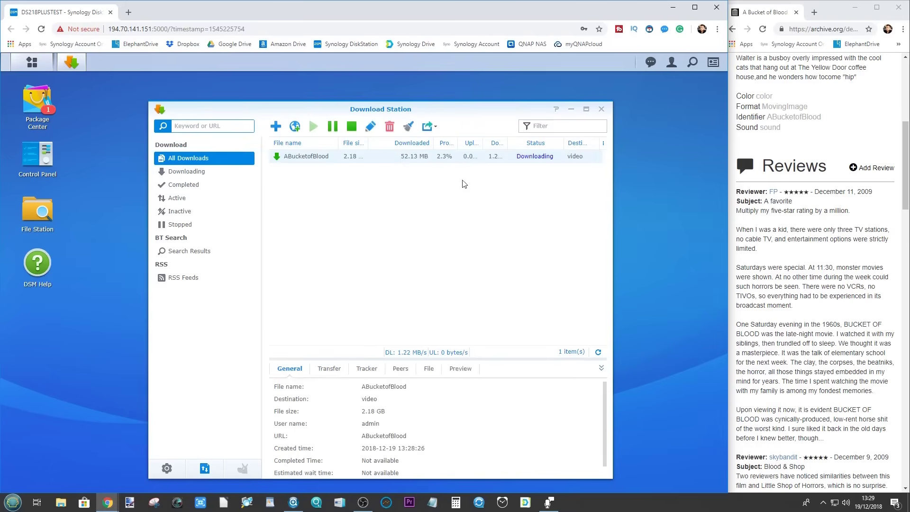
right_click(315, 158)
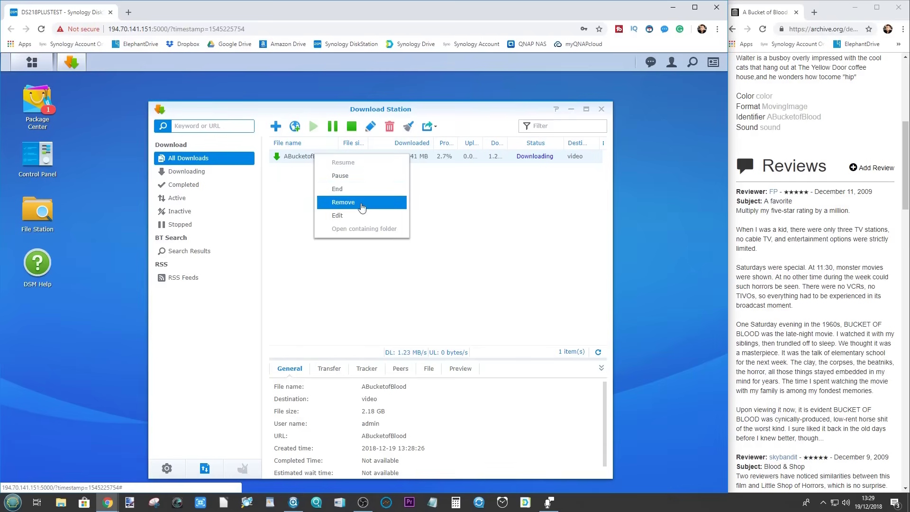
- Remove the ABucketofBlood task, confirm with Yes, and close Download Station
left_click(350, 202)
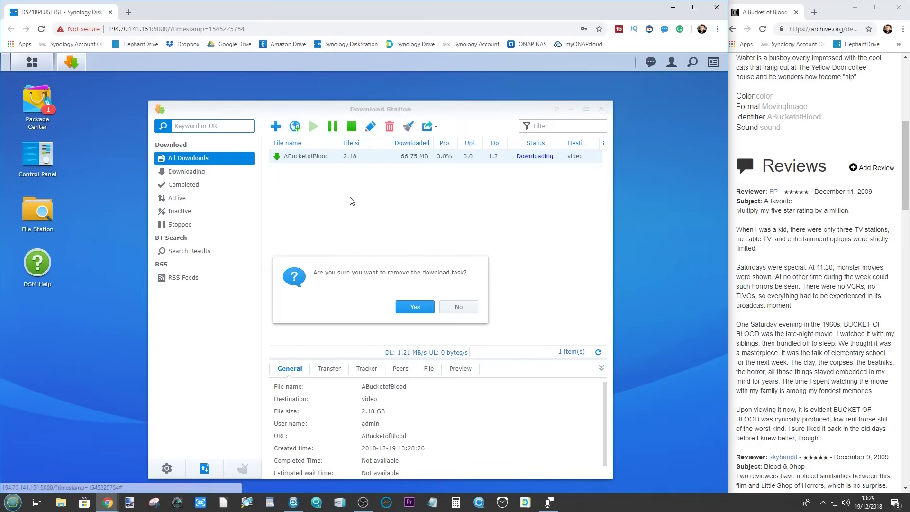
left_click(416, 307)
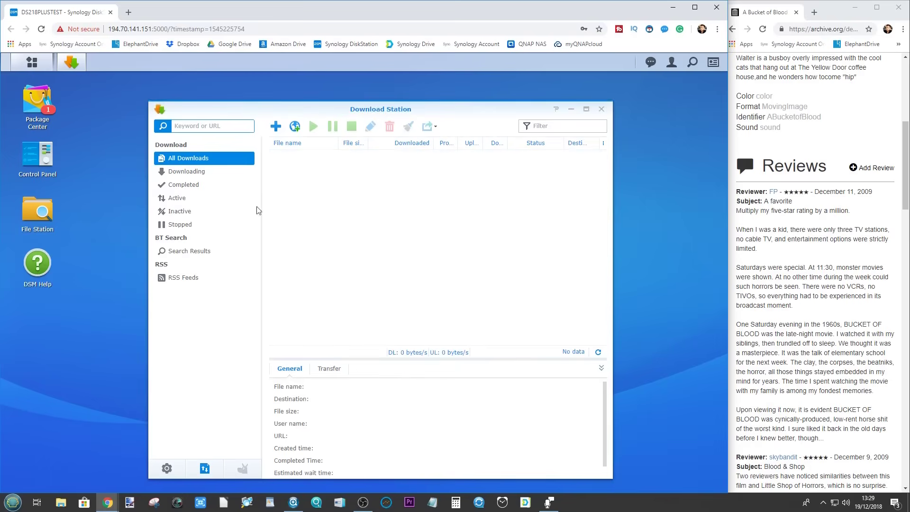
left_click(602, 110)
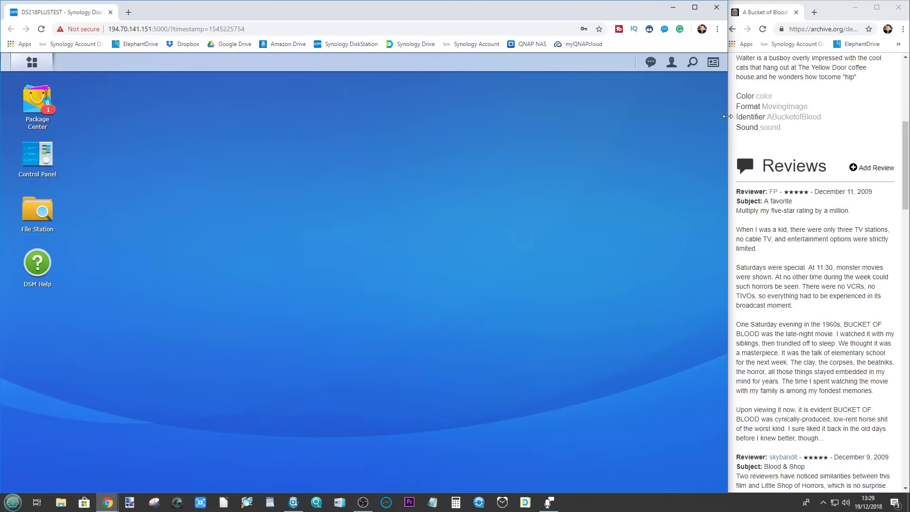
- Enlarge the film page, scroll it to the top, then shrink it to a narrow right-side window
left_click_drag(729, 132, 204, 158)
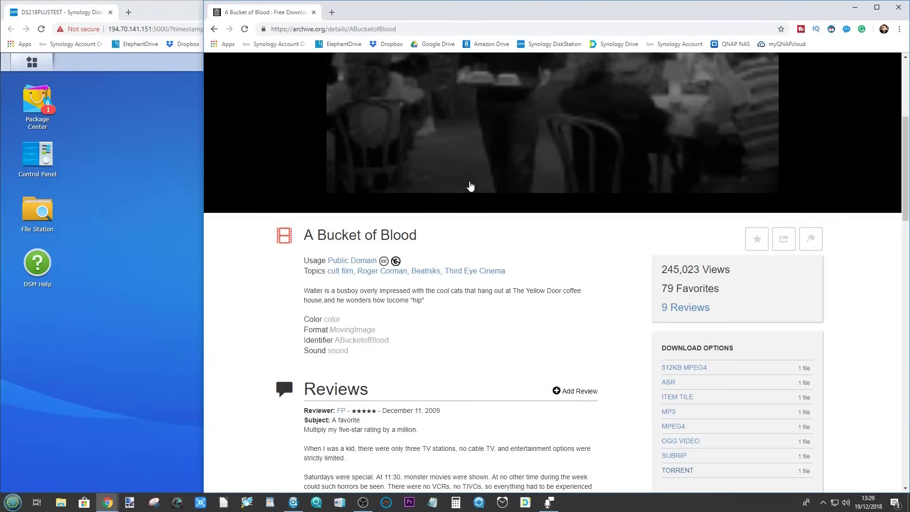
scroll(539, 138, "up", 5)
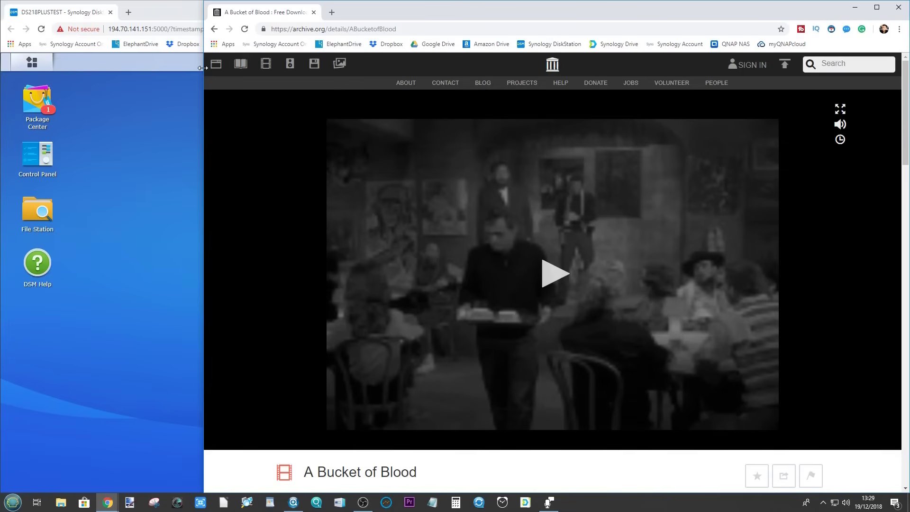
left_click_drag(203, 68, 686, 95)
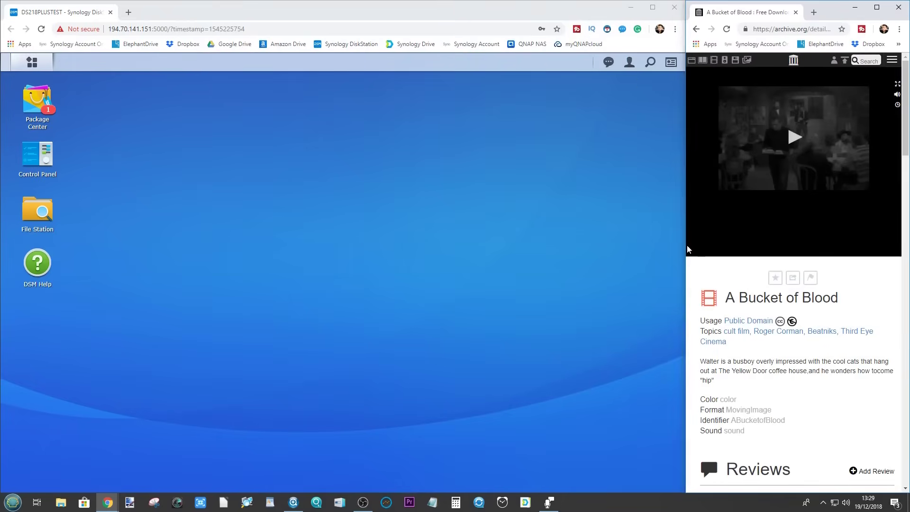